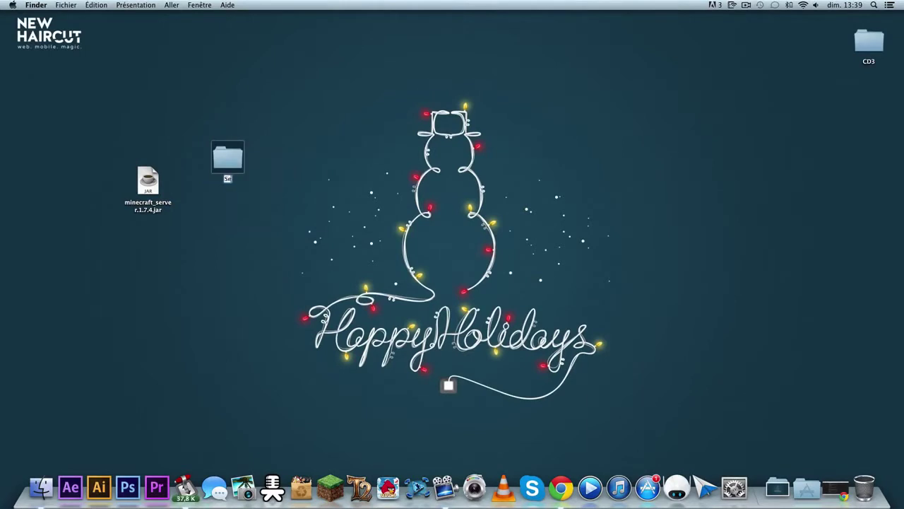
Rename the folder 'Serveur Minecraft', move minecraft_server.1.7.4.jar into it and launch the jar.
type("necraft")
key("Return")
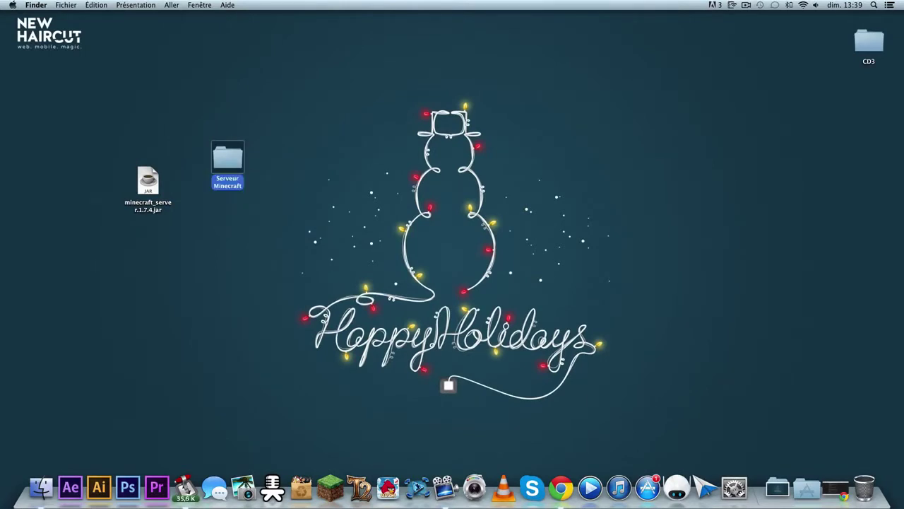
left_click_drag(156, 172, 237, 151)
double_click(227, 159)
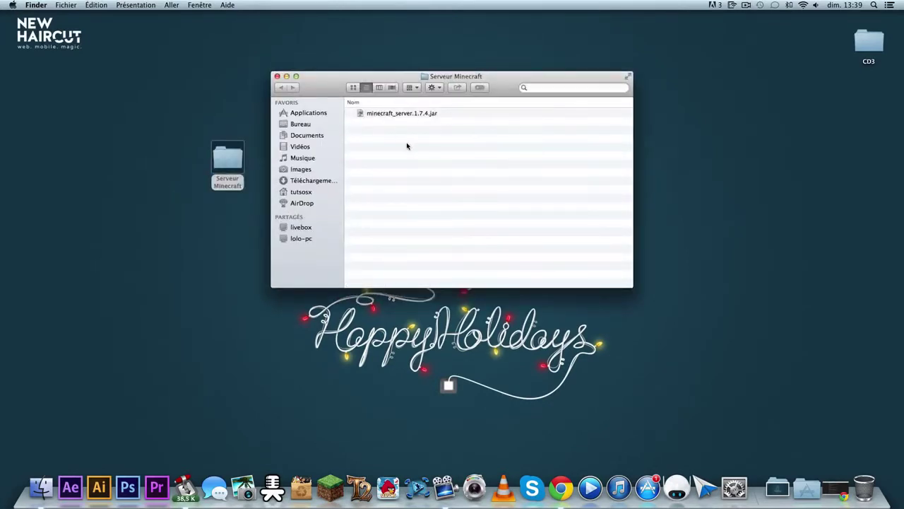
double_click(413, 118)
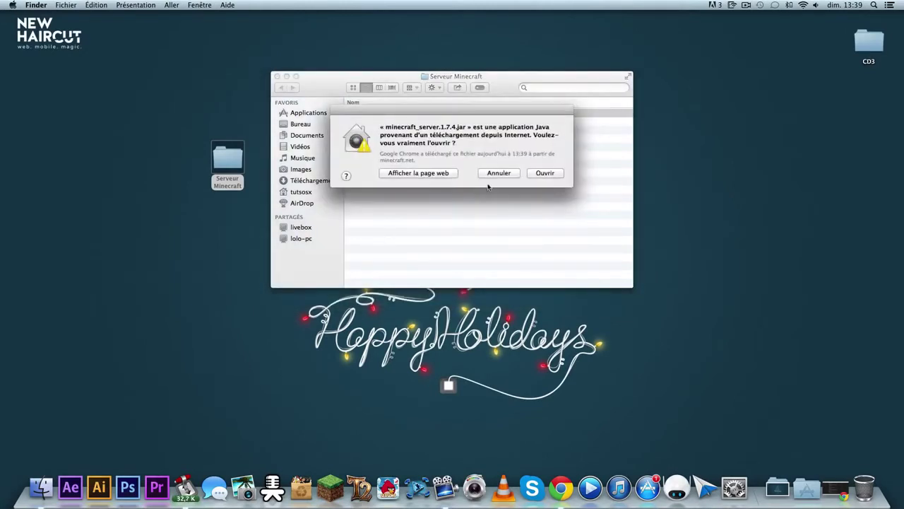
Allow the downloaded Java app to open, let the server generate its files, then send 'stop'.
left_click(545, 173)
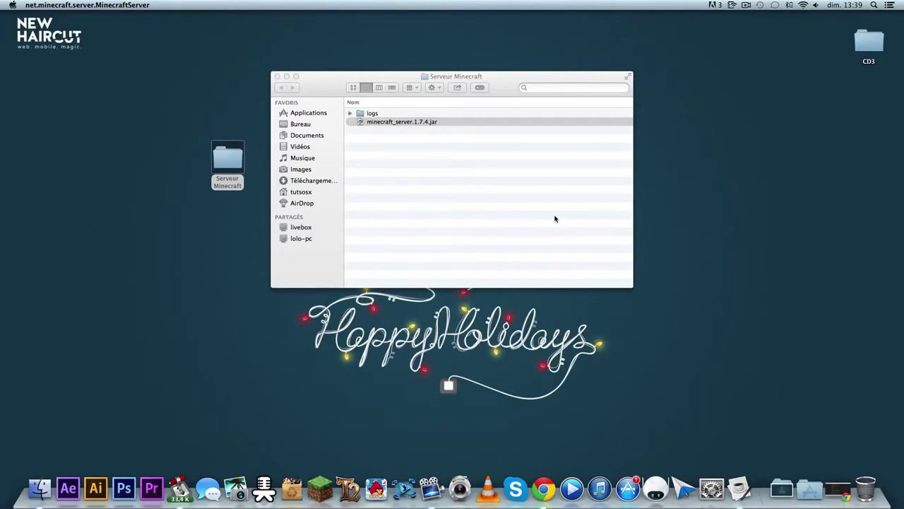
left_click_drag(429, 134, 315, 183)
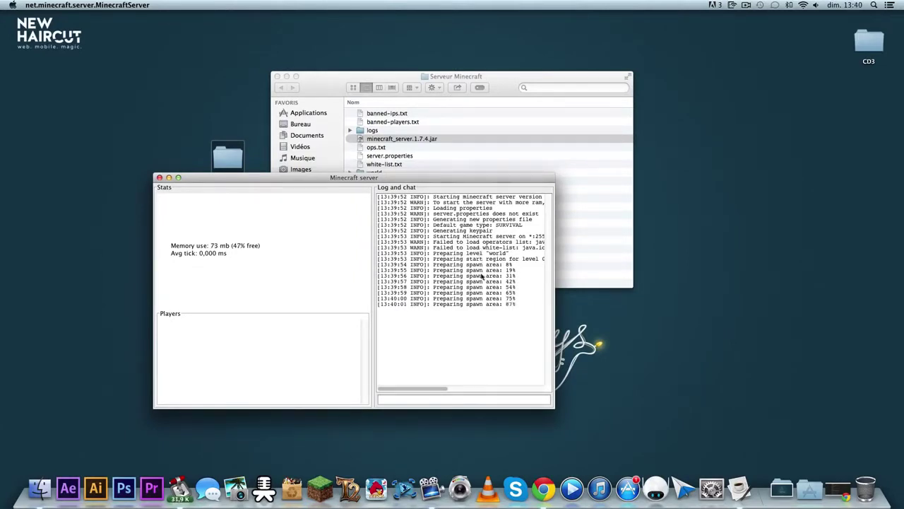
left_click(410, 399)
type("stop")
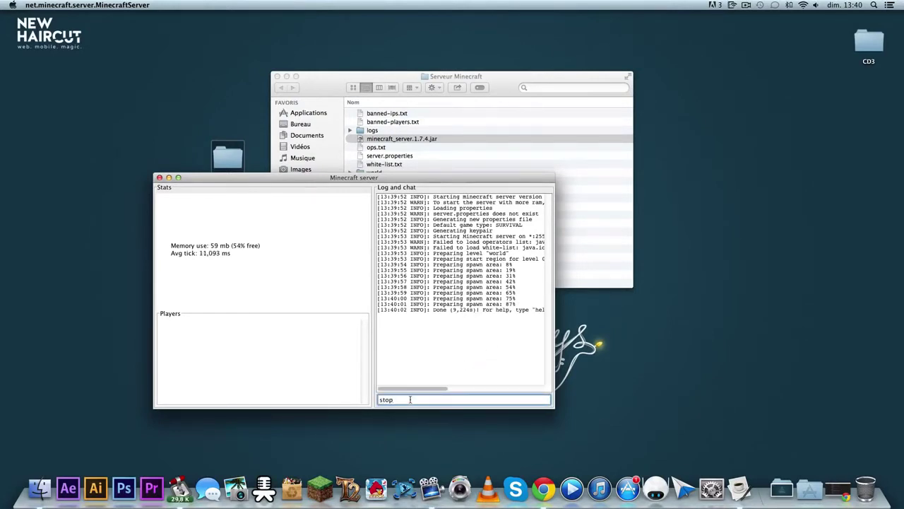
key("Return")
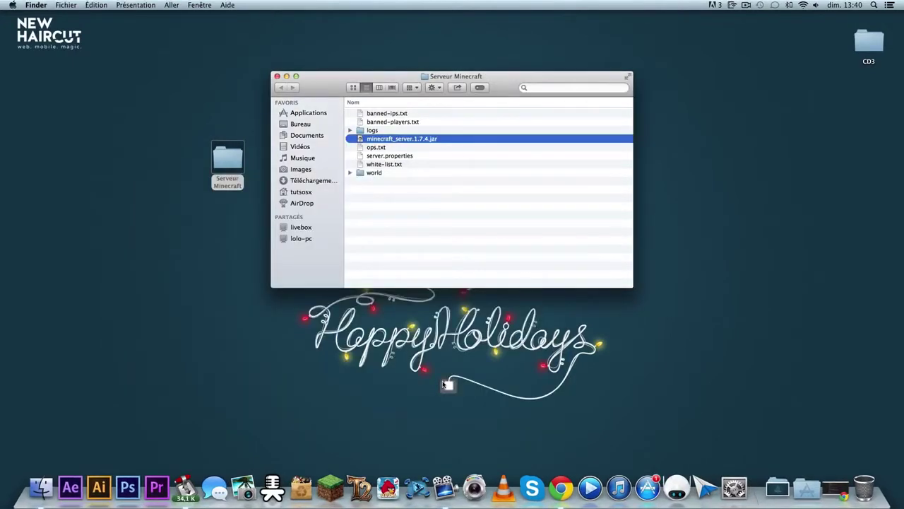
Open server.properties in TextEdit and delete the default motd 'A Minecraft Server'.
left_click(391, 204)
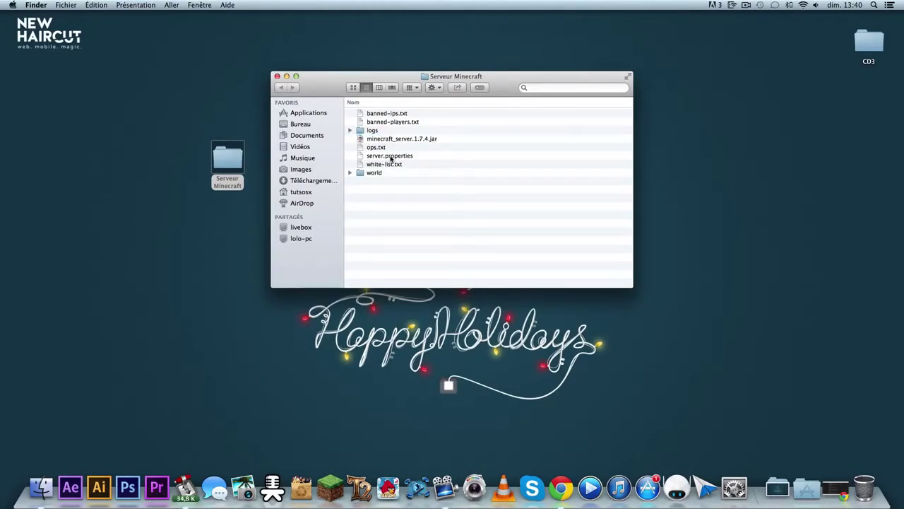
right_click(402, 157)
mouse_move(473, 169)
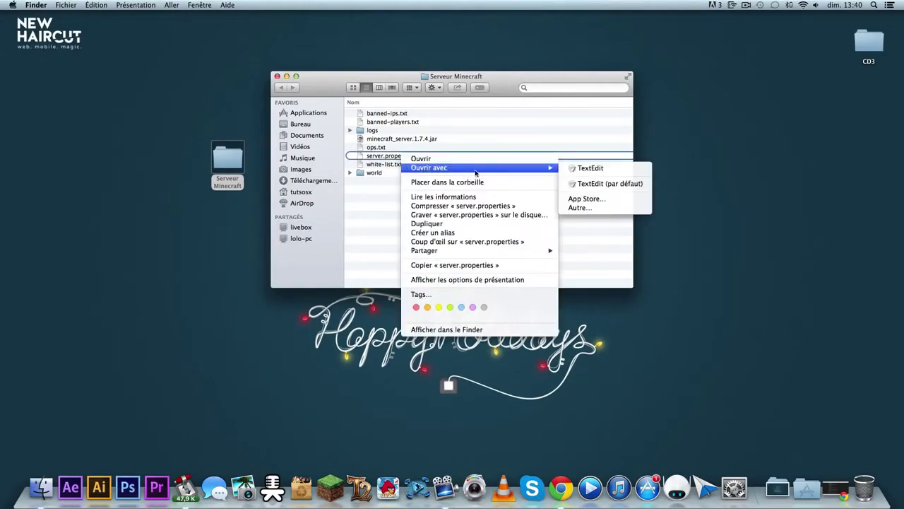
left_click(588, 168)
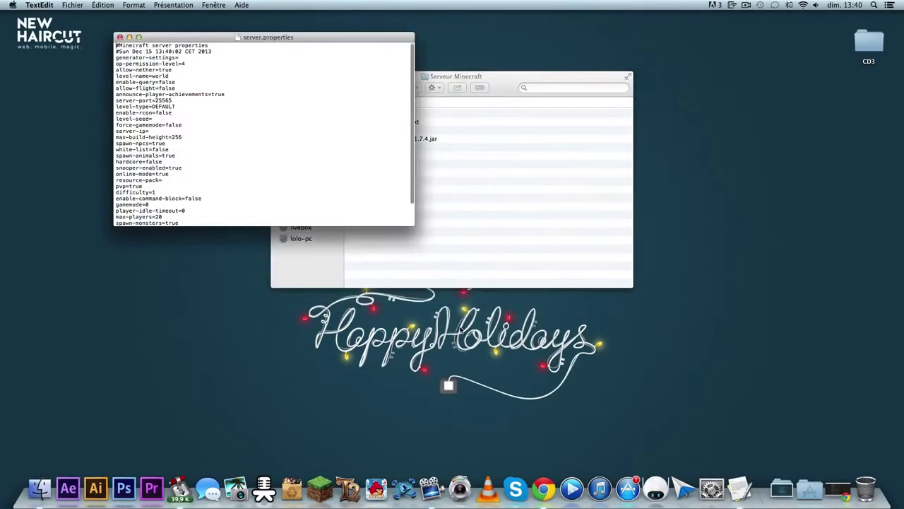
left_click_drag(216, 43, 226, 51)
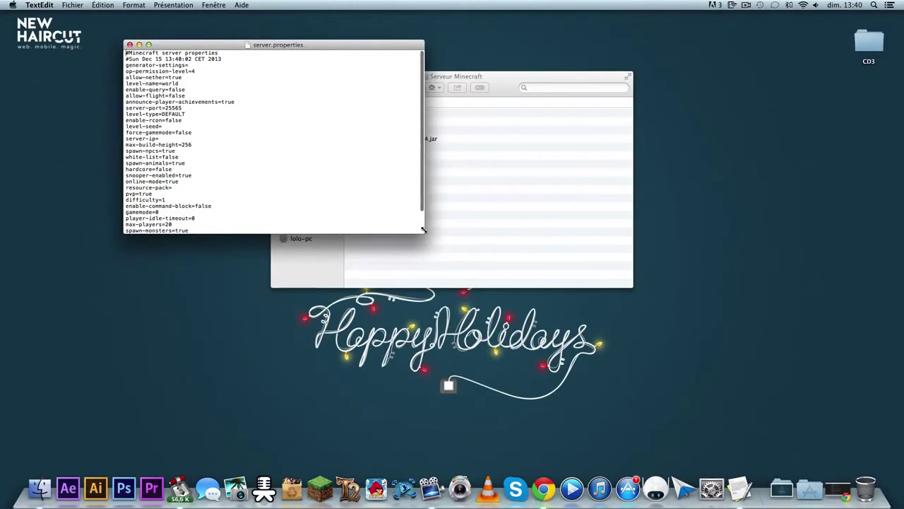
left_click_drag(424, 231, 541, 305)
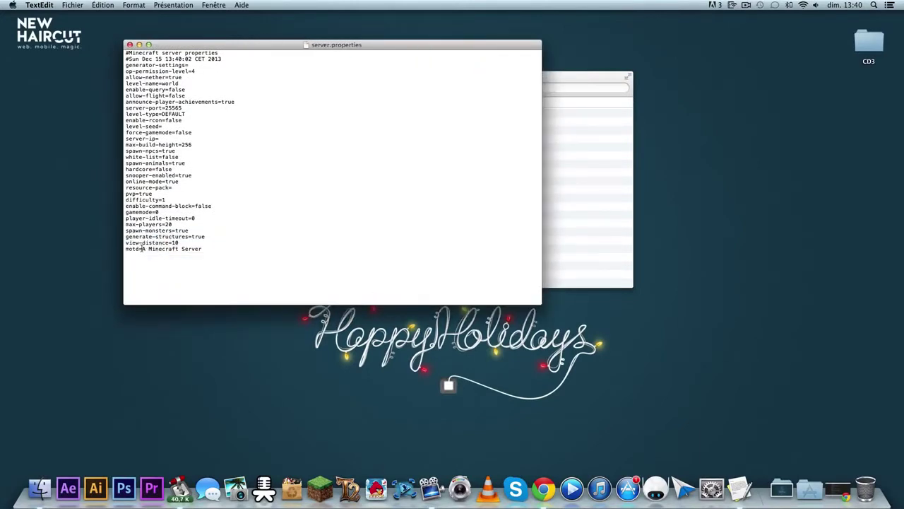
left_click_drag(142, 248, 202, 249)
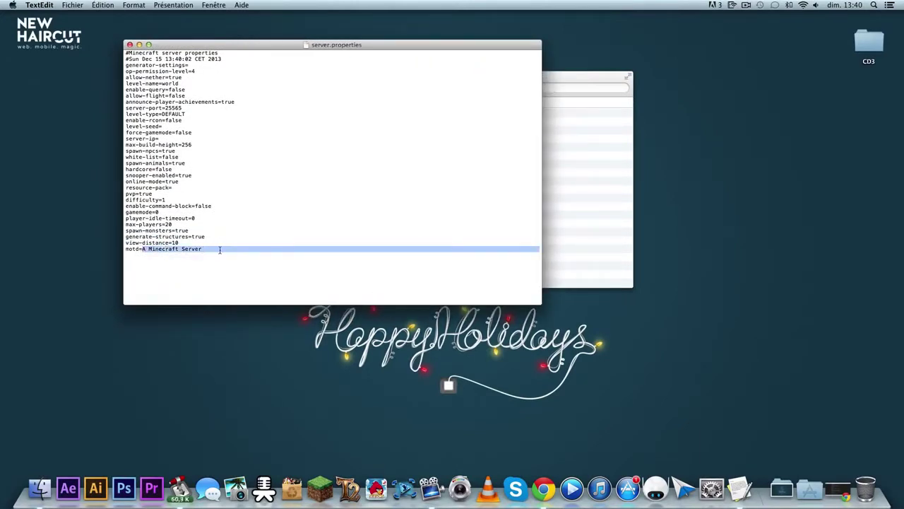
key("BackSpace")
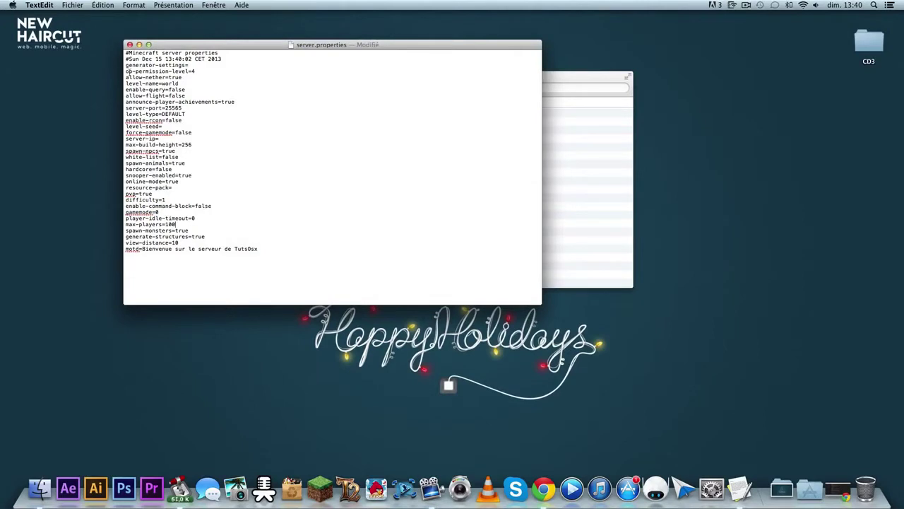
Save server.properties with max-players=100 and motd 'Bienvenue sur le serveur de TutsOsx', then close it.
left_click_drag(126, 71, 269, 278)
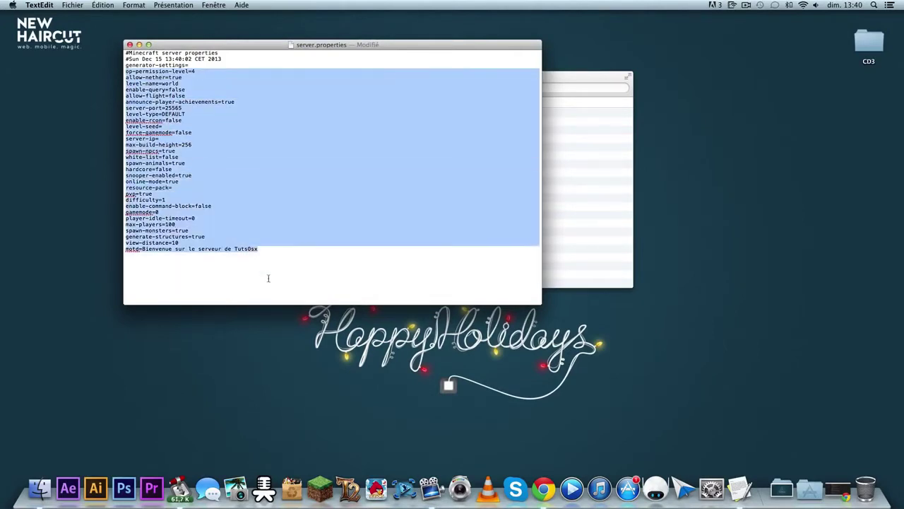
left_click(289, 272)
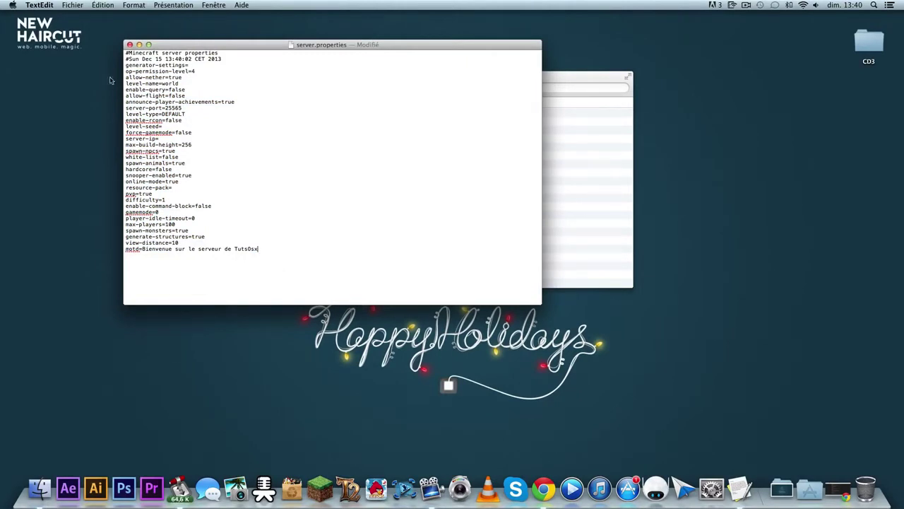
left_click(73, 5)
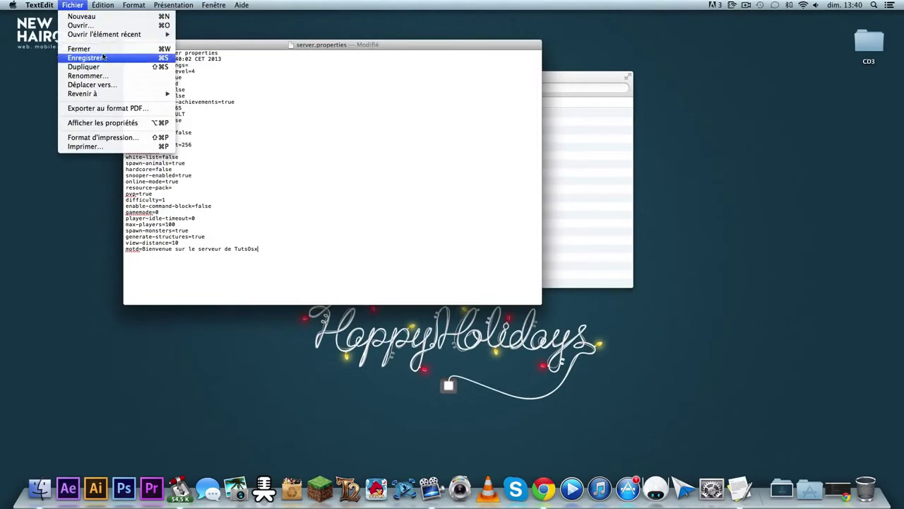
left_click(104, 56)
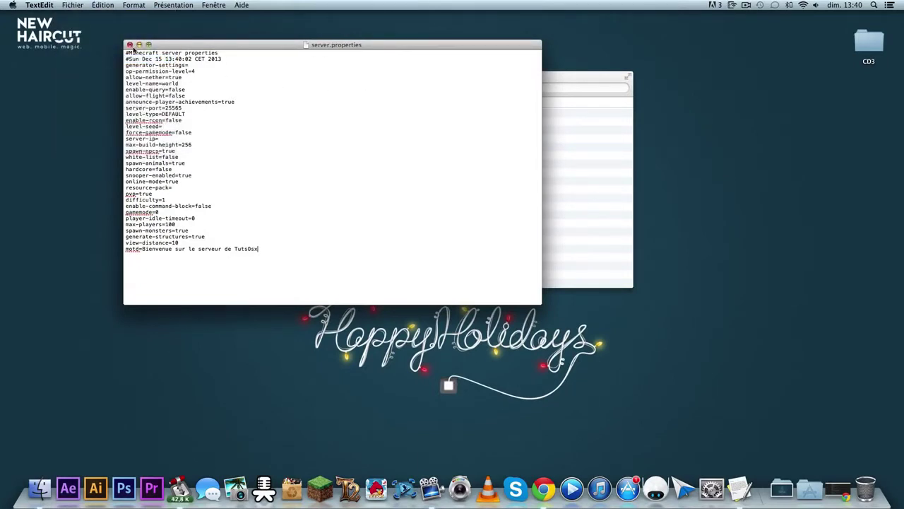
left_click(130, 44)
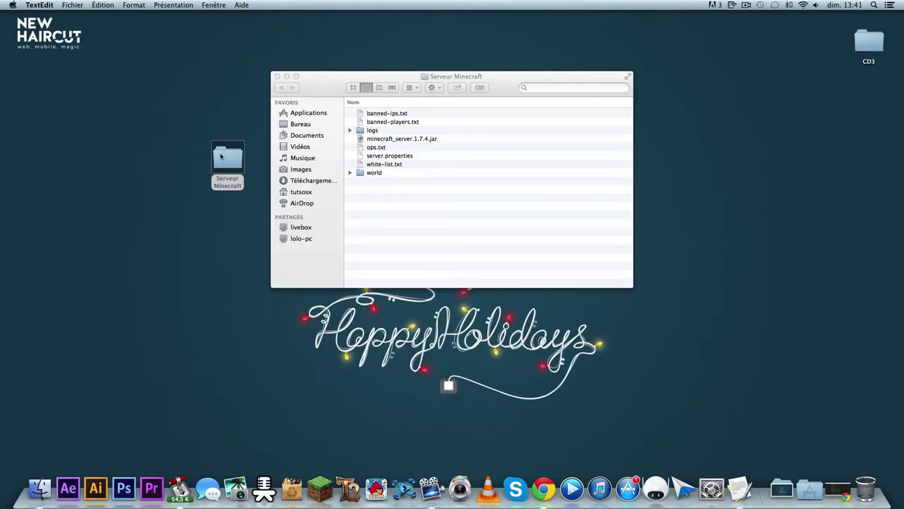
Relaunch the server jar from the Serveur Minecraft folder and minimize its window to the Dock.
left_click_drag(223, 157, 730, 130)
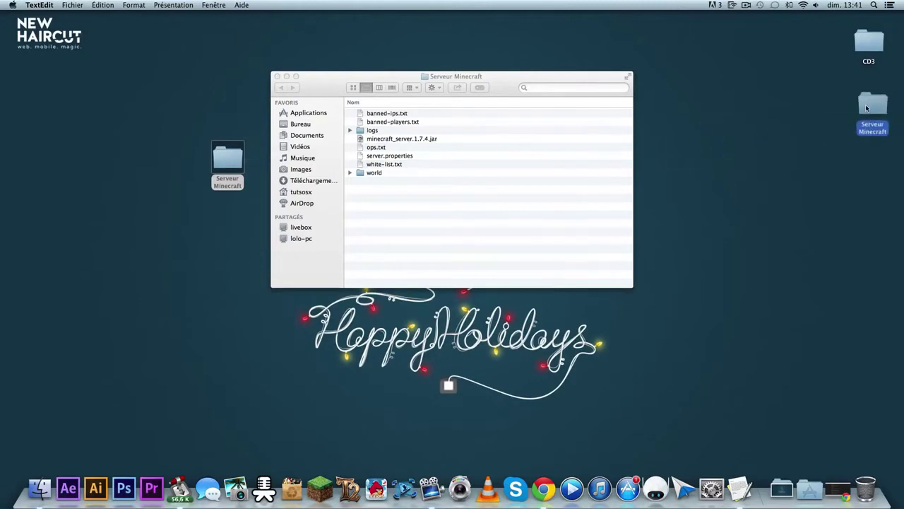
double_click(400, 139)
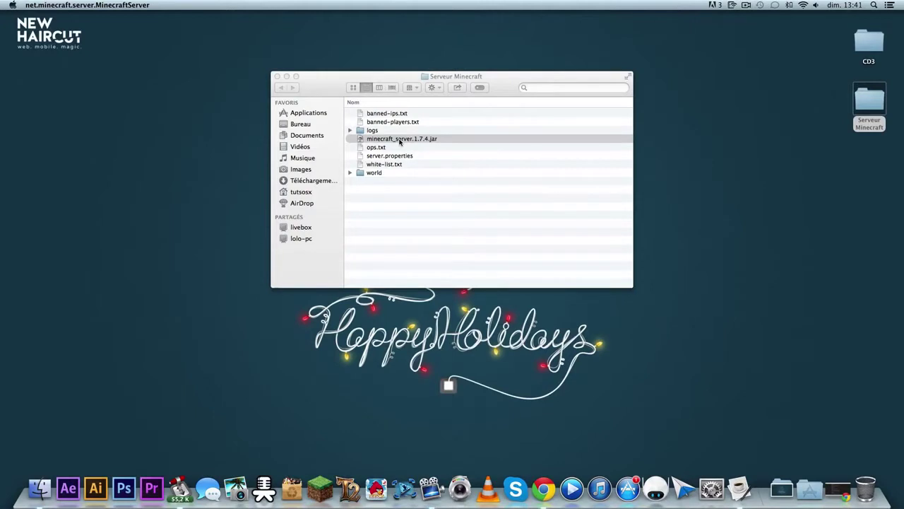
left_click(277, 75)
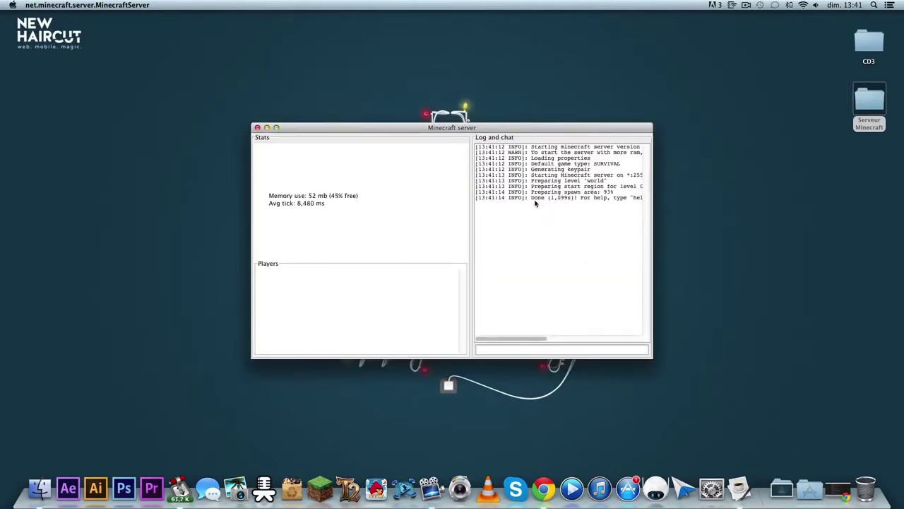
left_click(267, 128)
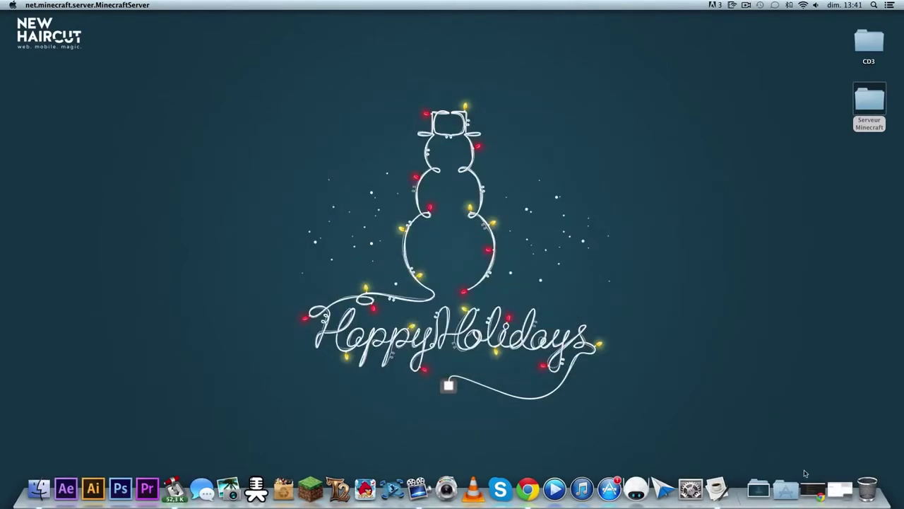
Launch Minecraft, open Multijoueur and delete the old Mon serveur entry.
left_click(310, 487)
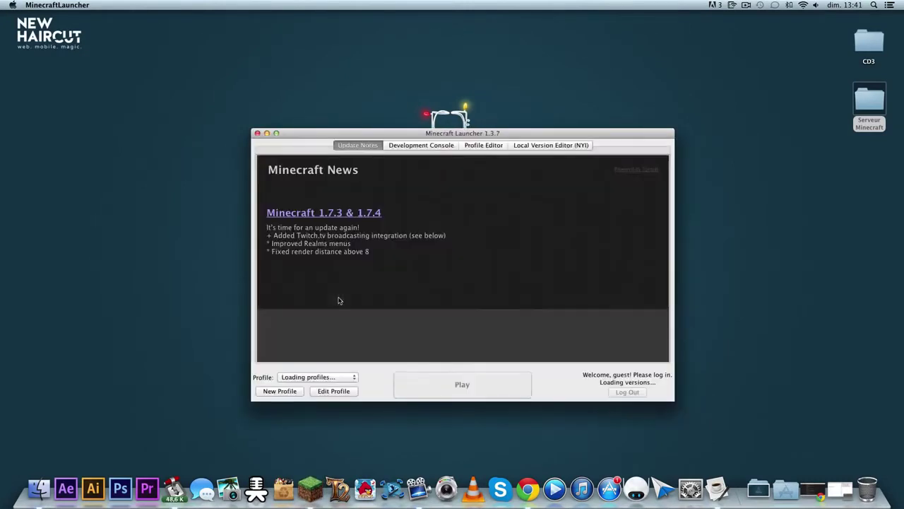
left_click(452, 384)
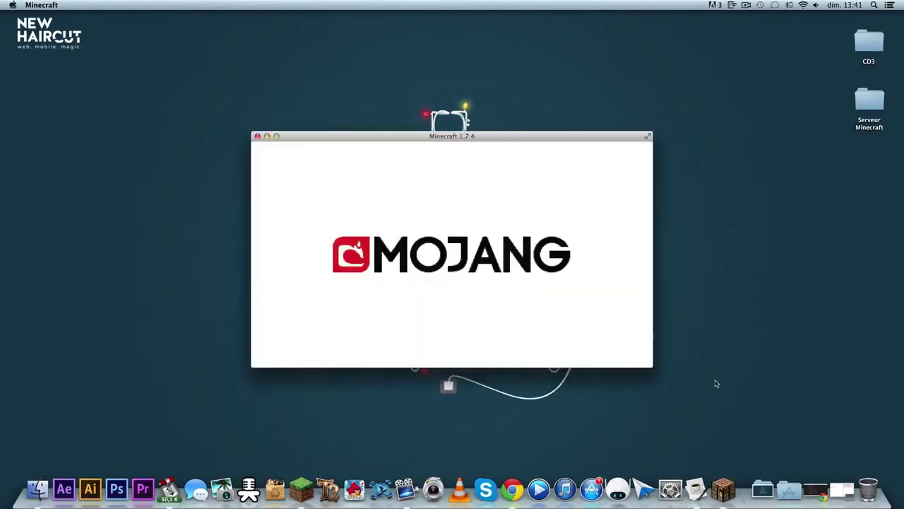
key("F11")
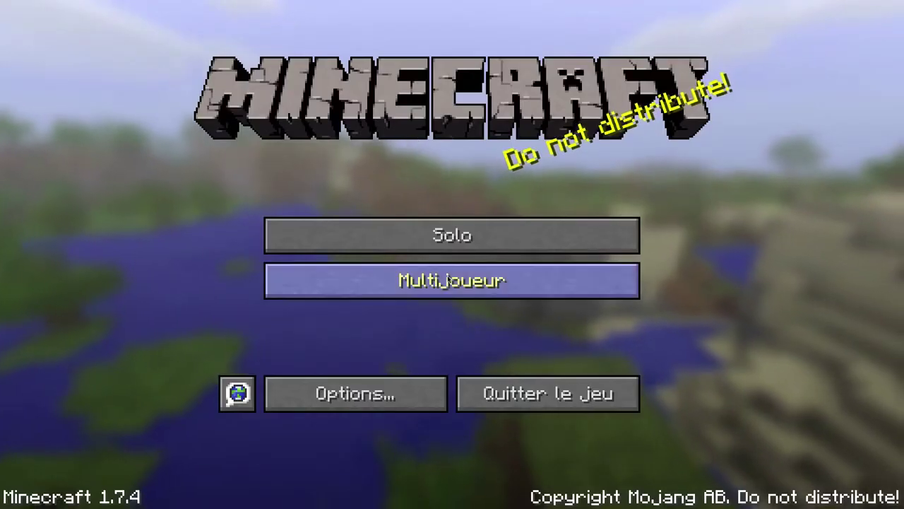
left_click(470, 281)
scroll(475, 281, "down", 3)
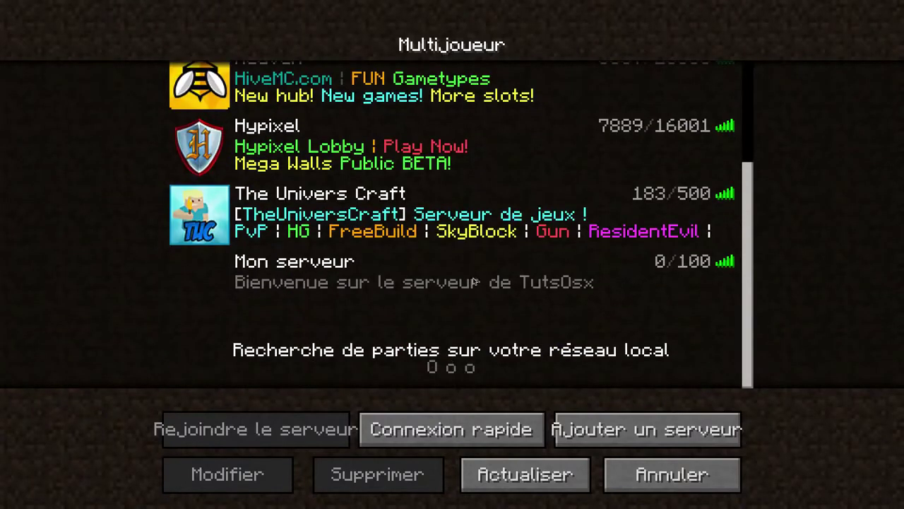
left_click(363, 286)
left_click(410, 470)
left_click(426, 296)
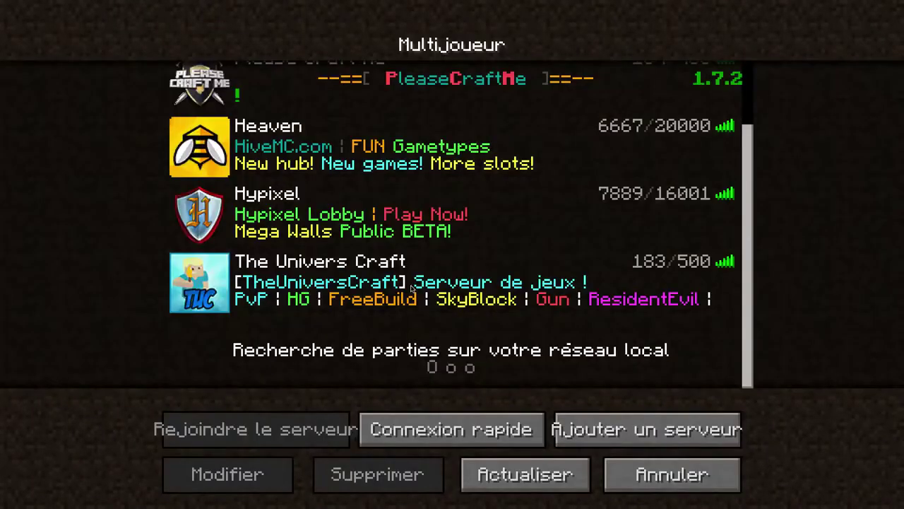
Add a server named 'Mon serveur' with address localhost.
left_click(667, 435)
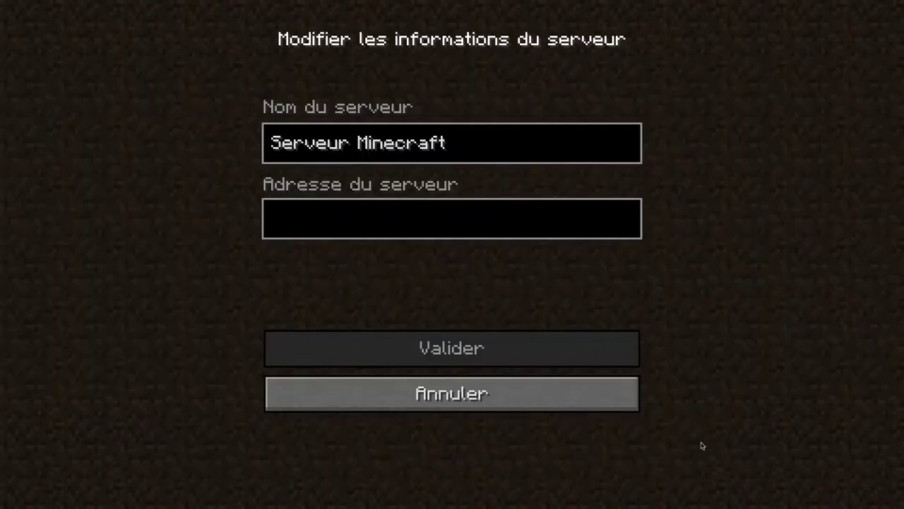
key("BackSpace")
key("BackSpace")
key("BackSpace")
key("BackSpace")
key("BackSpace")
key("BackSpace")
key("BackSpace")
key("BackSpace")
key("BackSpace")
key("BackSpace")
key("BackSpace")
key("BackSpace")
key("BackSpace")
key("BackSpace")
key("BackSpace")
key("BackSpace")
key("BackSpace")
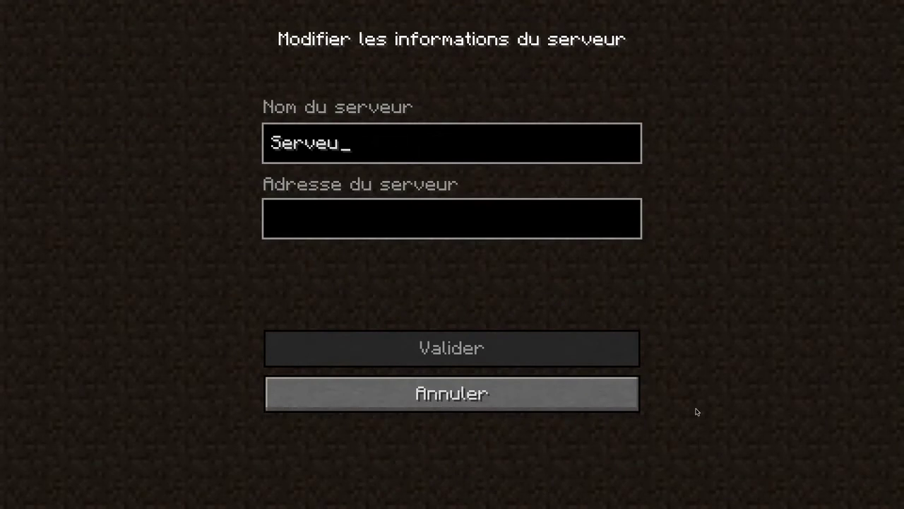
type("o")
key("BackSpace")
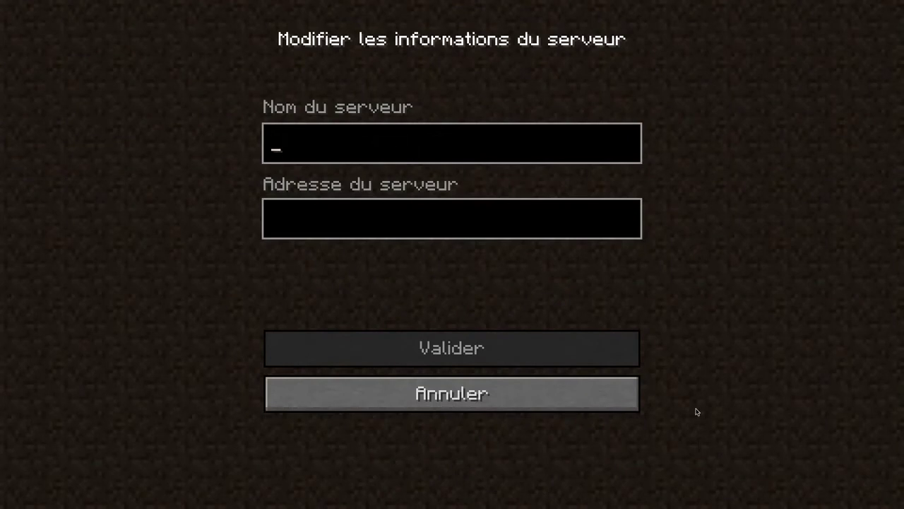
type("Mon serveur")
key("Tab")
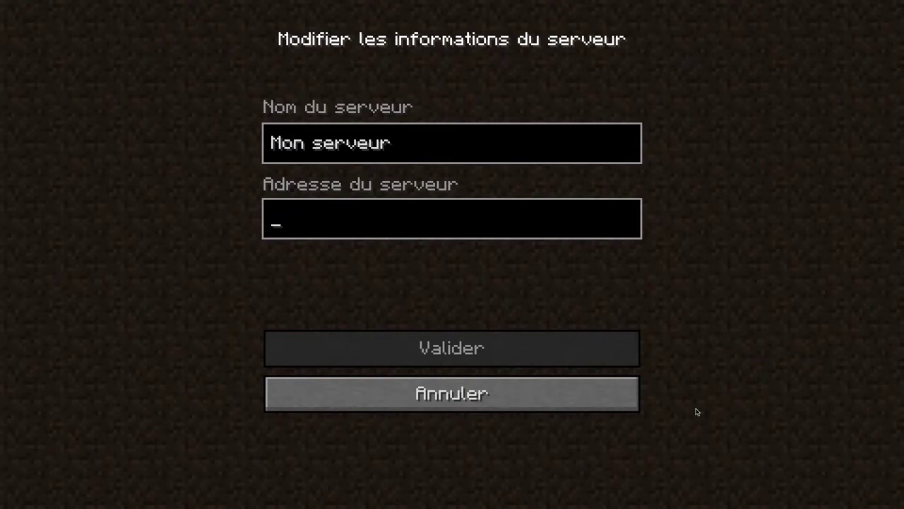
type("localhost")
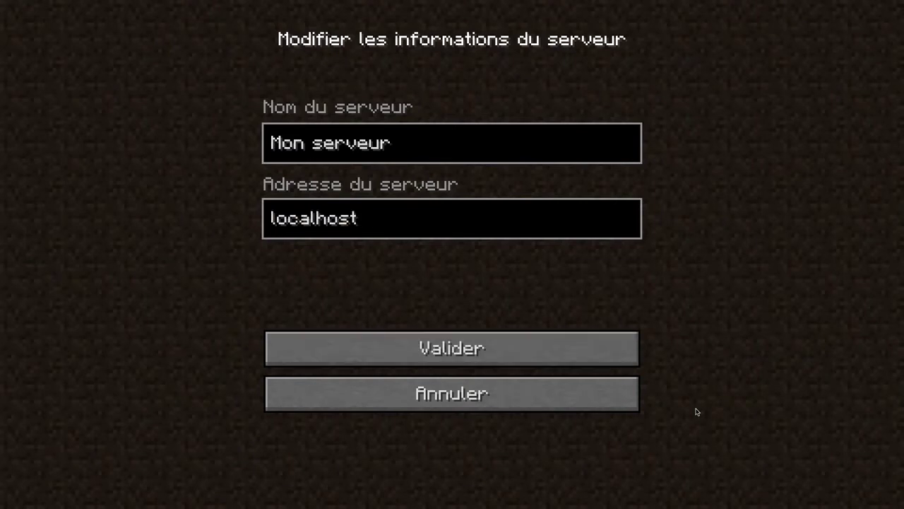
left_click(542, 343)
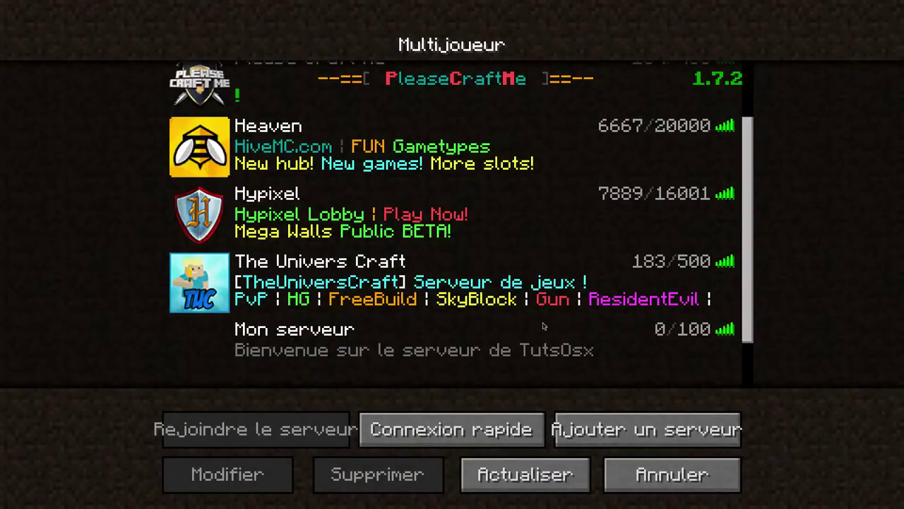
Select Mon serveur in the list and join it.
scroll(543, 326, "down", 2)
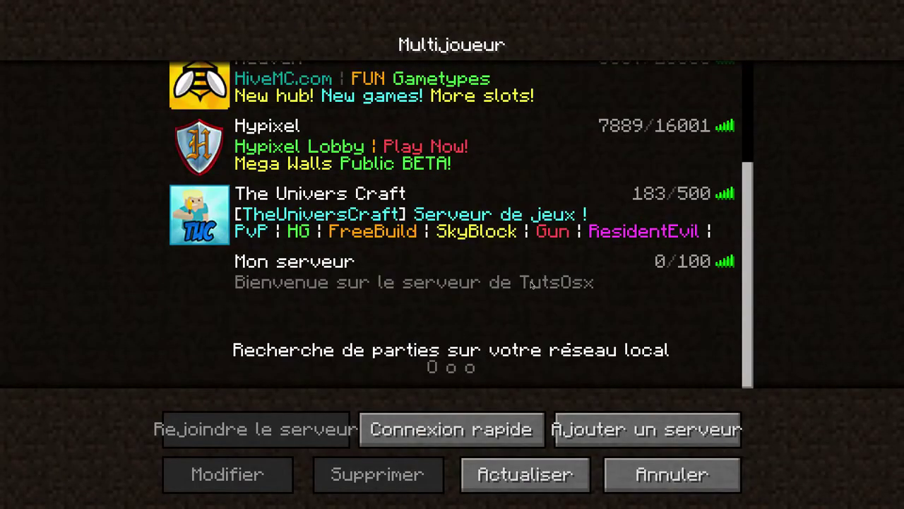
left_click(497, 296)
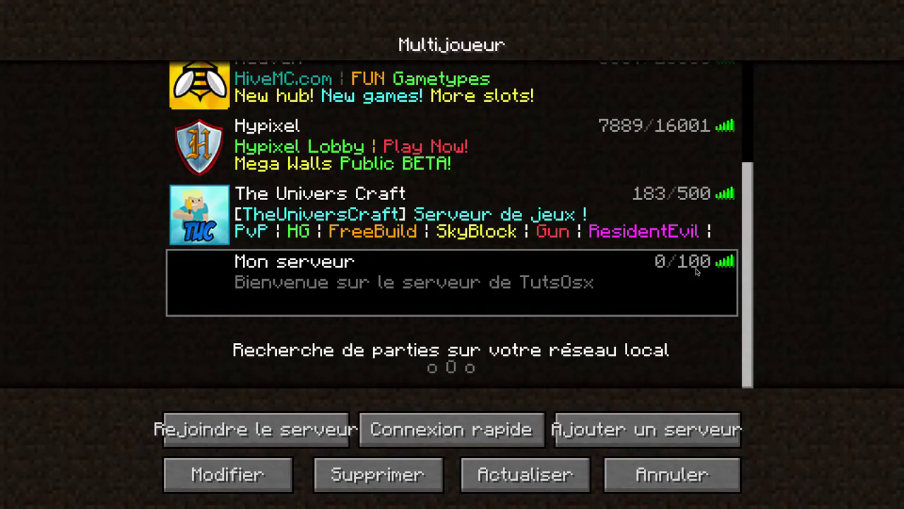
left_click(232, 427)
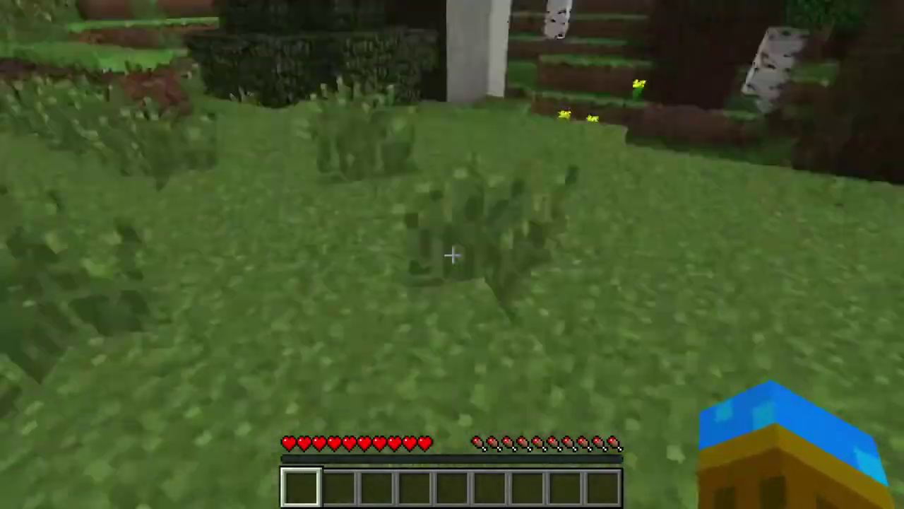
Break several clumps of tall grass to collect wheat seeds, switching to hotbar slot 2.
left_click(453, 256)
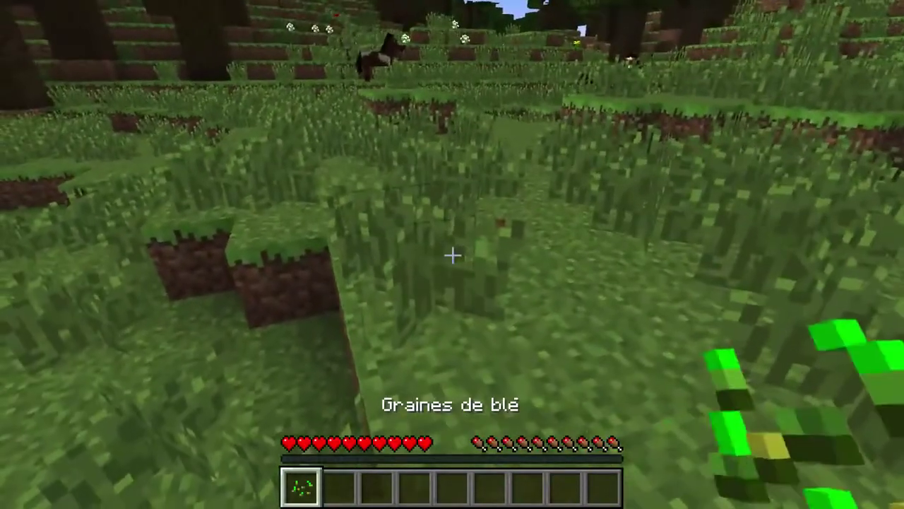
left_click(452, 256)
left_click(452, 255)
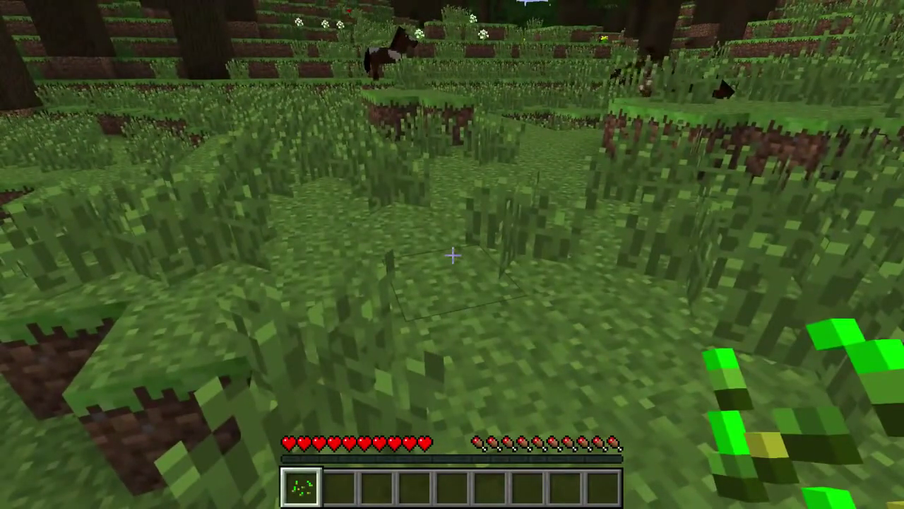
left_click(452, 255)
left_click(452, 255)
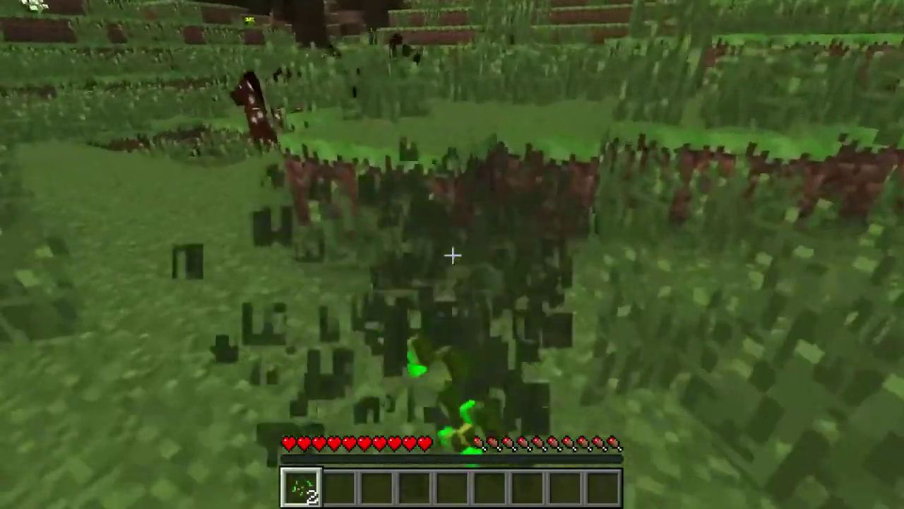
left_click(452, 255)
left_click(453, 255)
key("2")
left_click(452, 255)
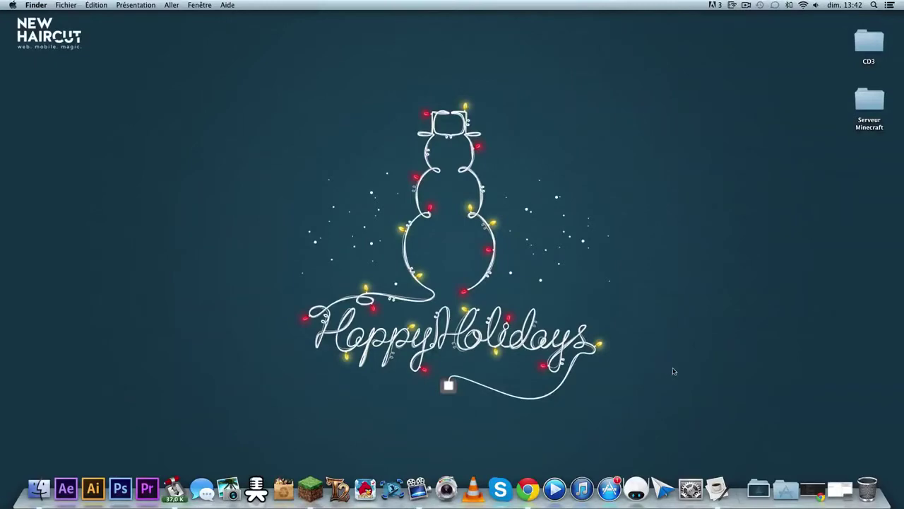
Stop the restored server with 'stop' and bring the Chrome window back.
left_click(717, 488)
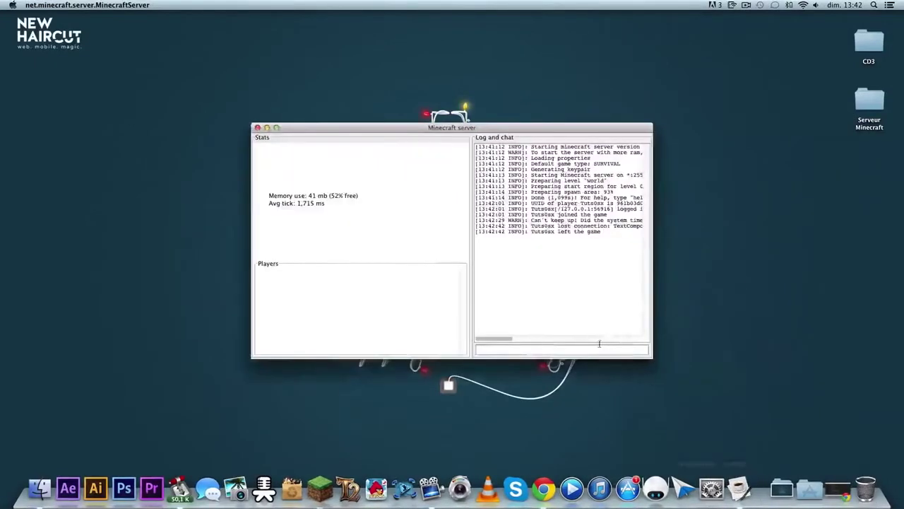
type("stop")
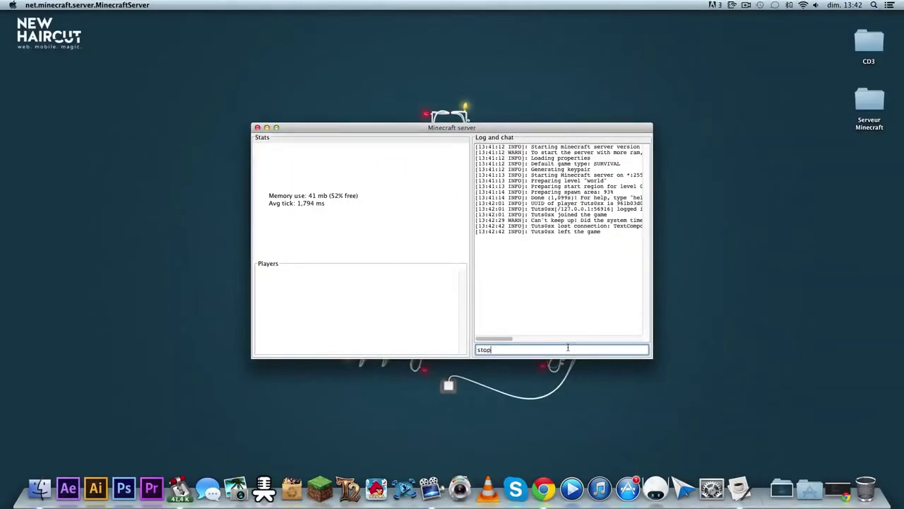
key("Return")
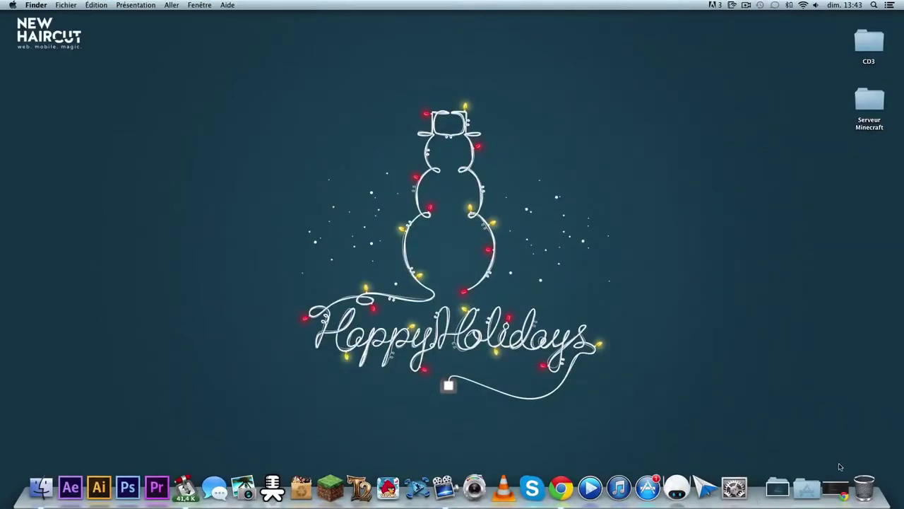
left_click(835, 488)
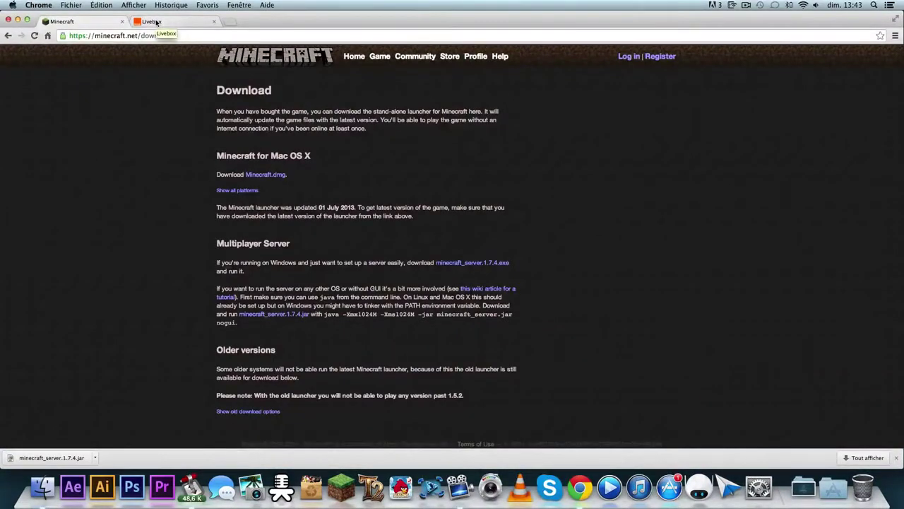
Log into the Livebox admin page, correcting the admin password after the first rejected attempt.
left_click(157, 22)
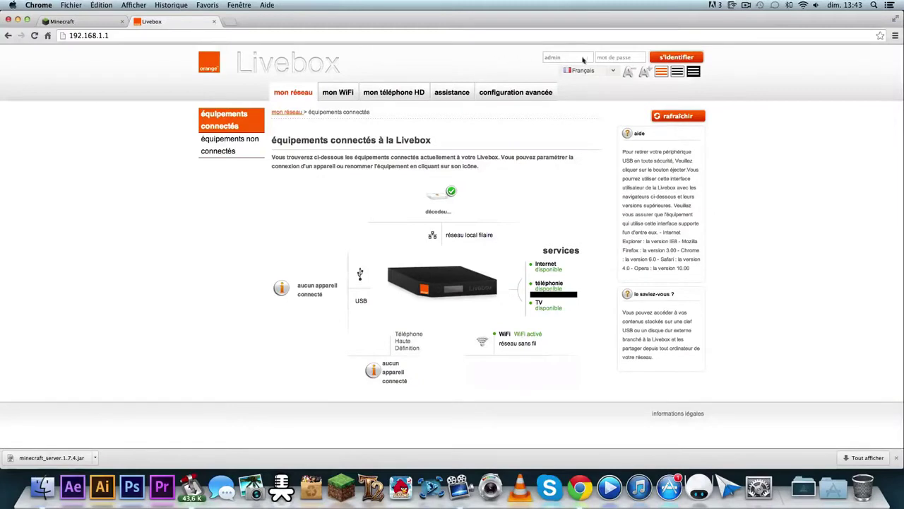
left_click(622, 58)
type("a")
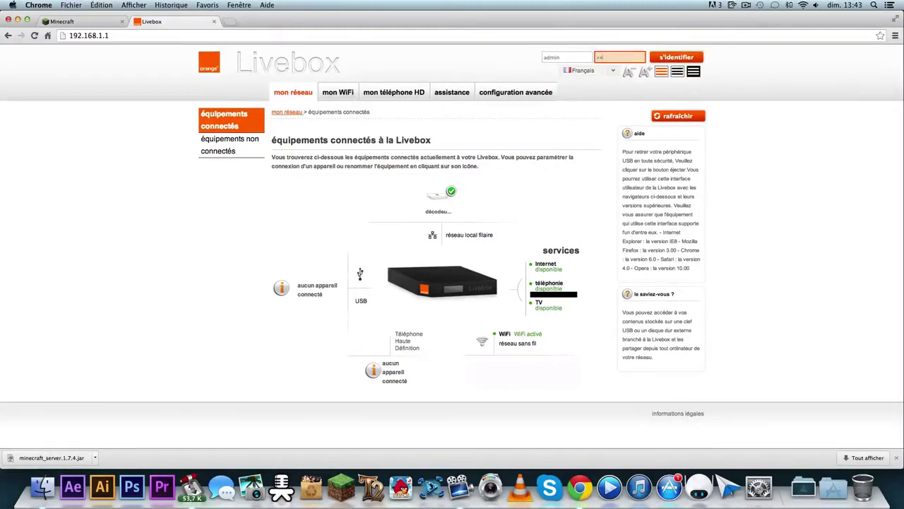
key("Return")
key("BackSpace")
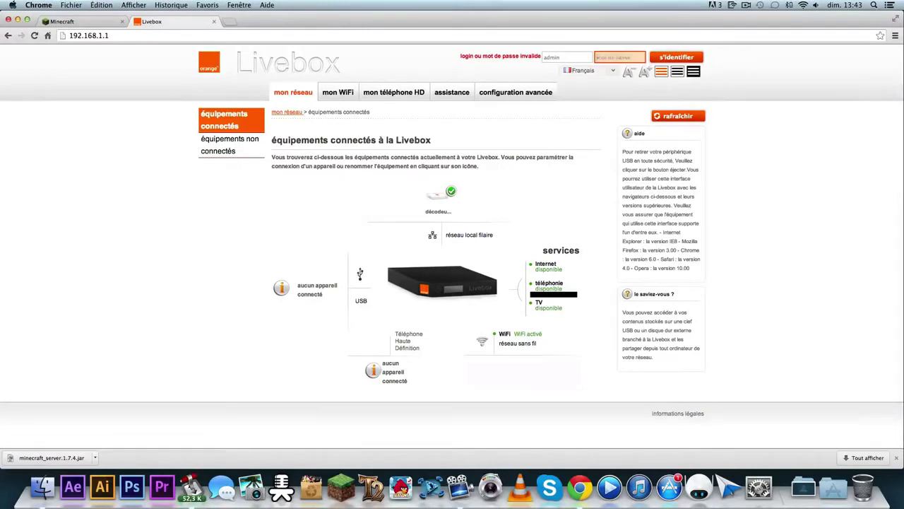
key("Return")
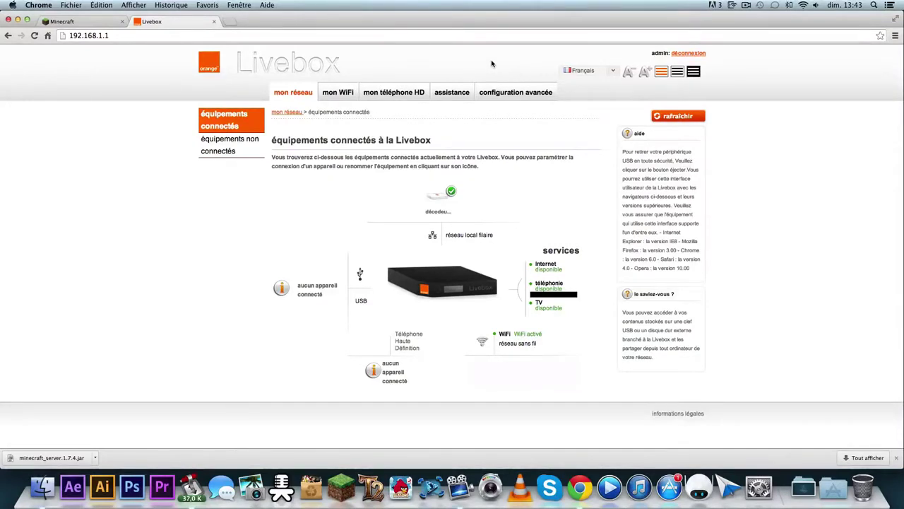
Open NAT/PAT under configuration avancée and delete the old Minecraft rule.
left_click(527, 95)
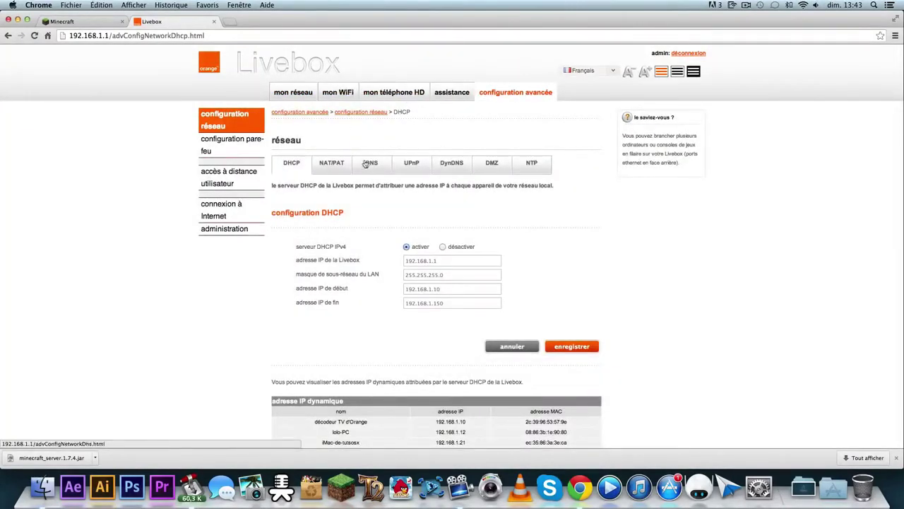
left_click(331, 162)
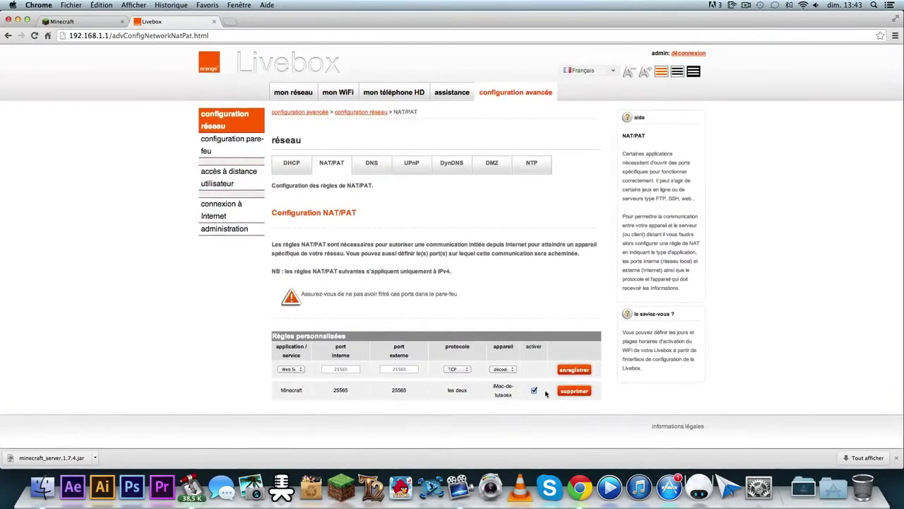
left_click(574, 391)
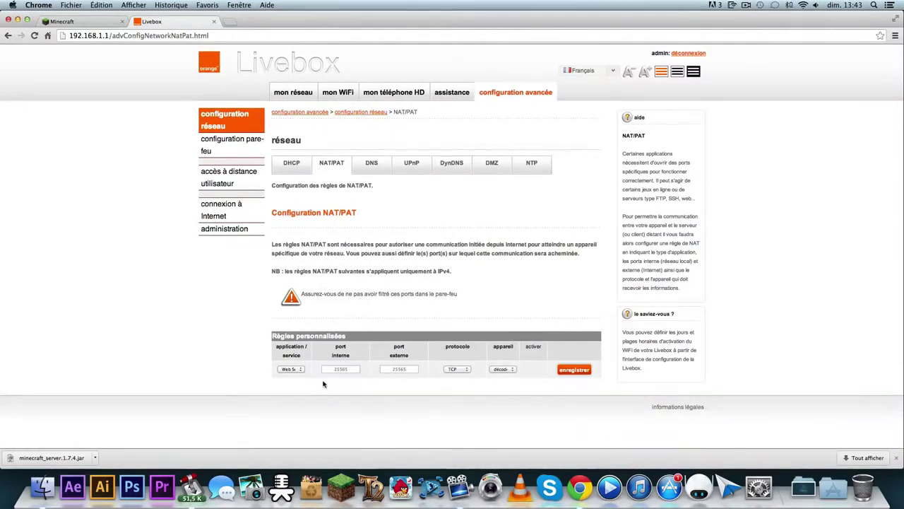
Save a Minecraft rule forwarding port 25565, both protocols, to the iMac.
left_click(292, 368)
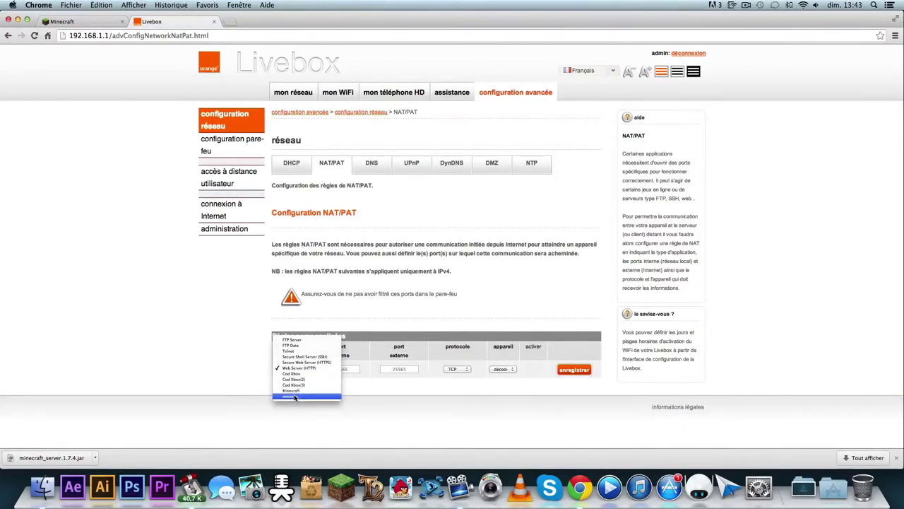
left_click(297, 394)
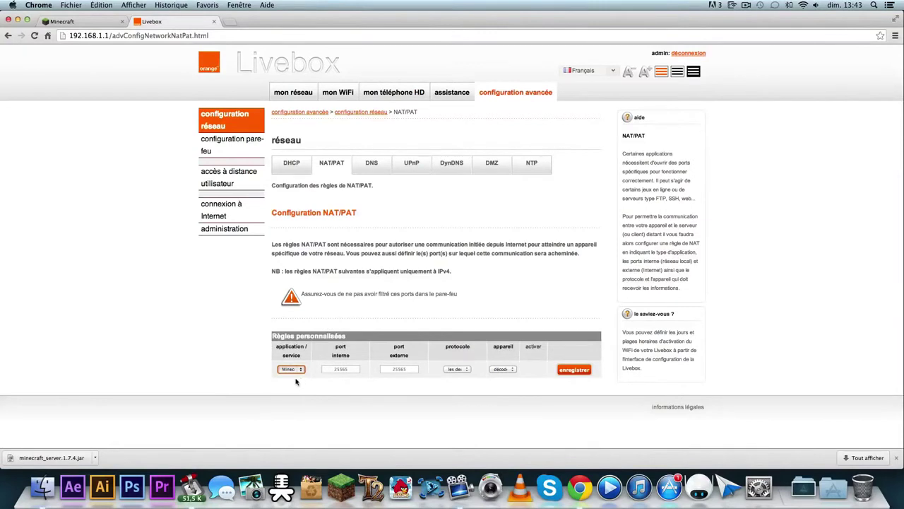
left_click(340, 370)
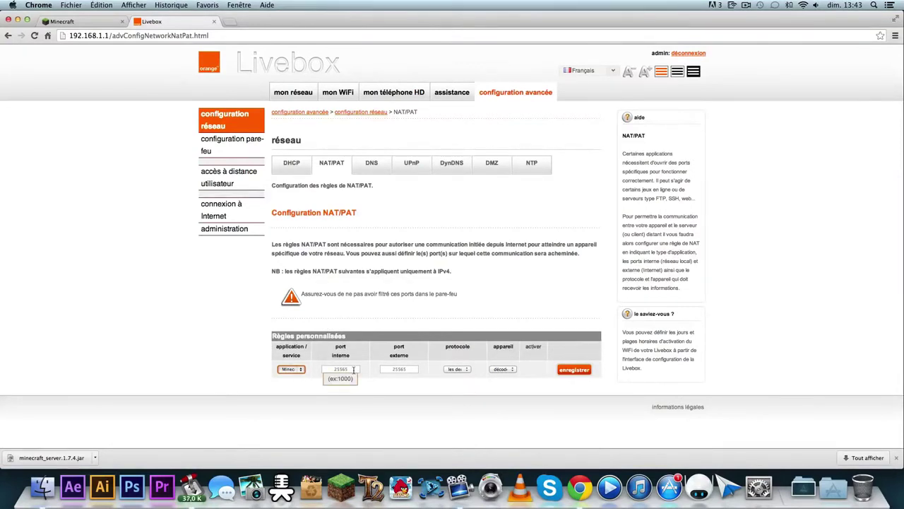
left_click(414, 370)
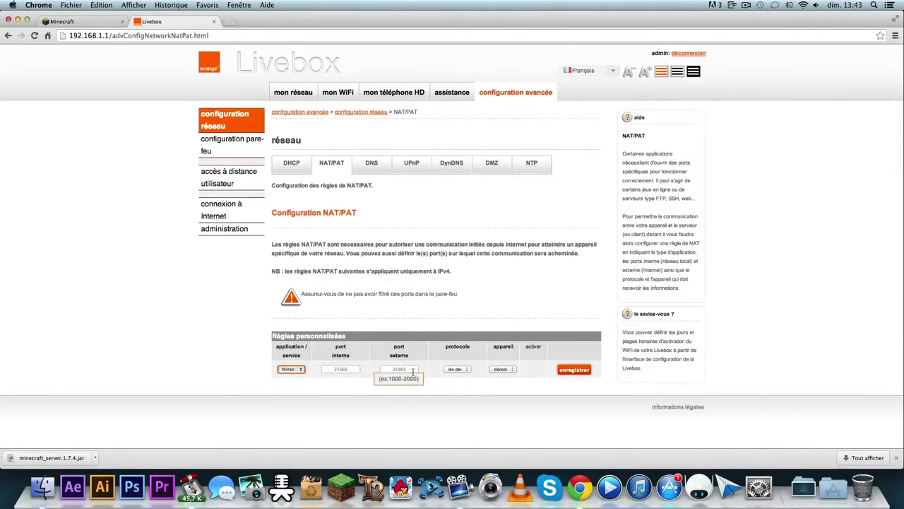
left_click(459, 369)
left_click(462, 370)
left_click(503, 369)
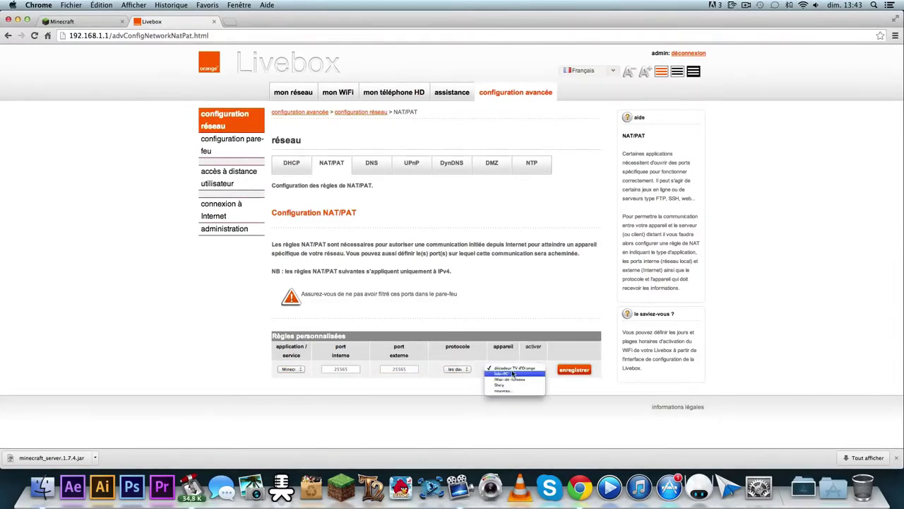
left_click(511, 382)
left_click(500, 369)
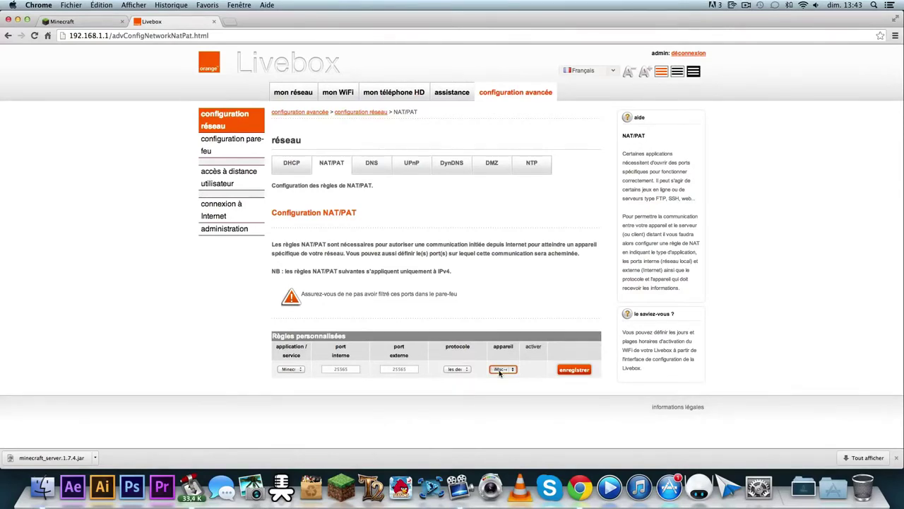
left_click(576, 370)
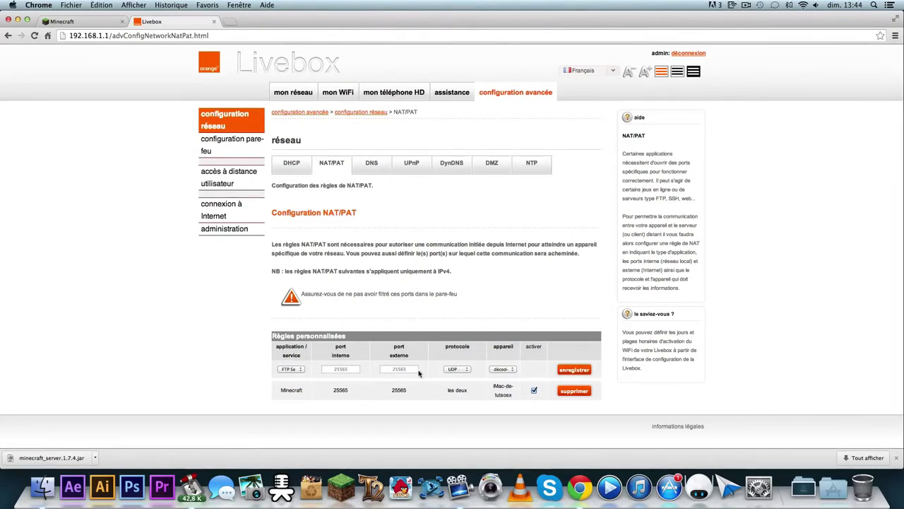
Review the saved rule, then close the Livebox admin and minecraft.net download tabs.
left_click_drag(275, 390, 501, 385)
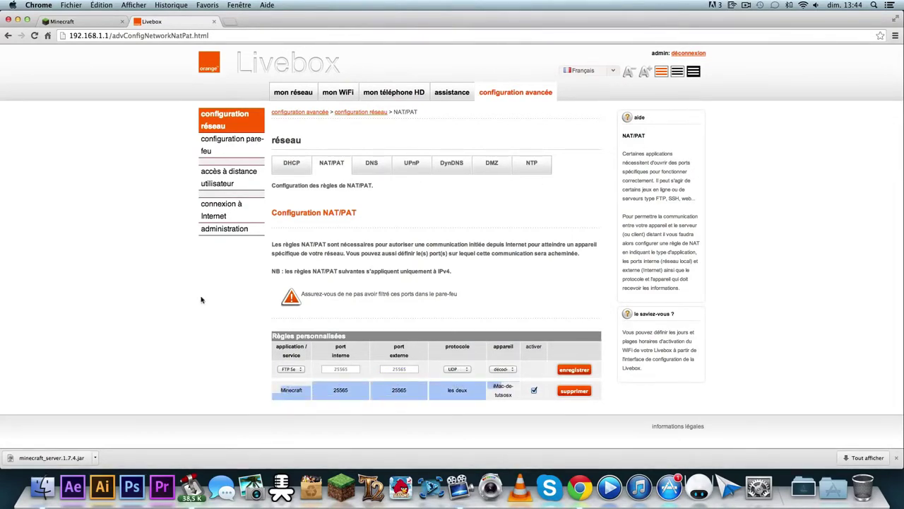
left_click(202, 299)
left_click(214, 21)
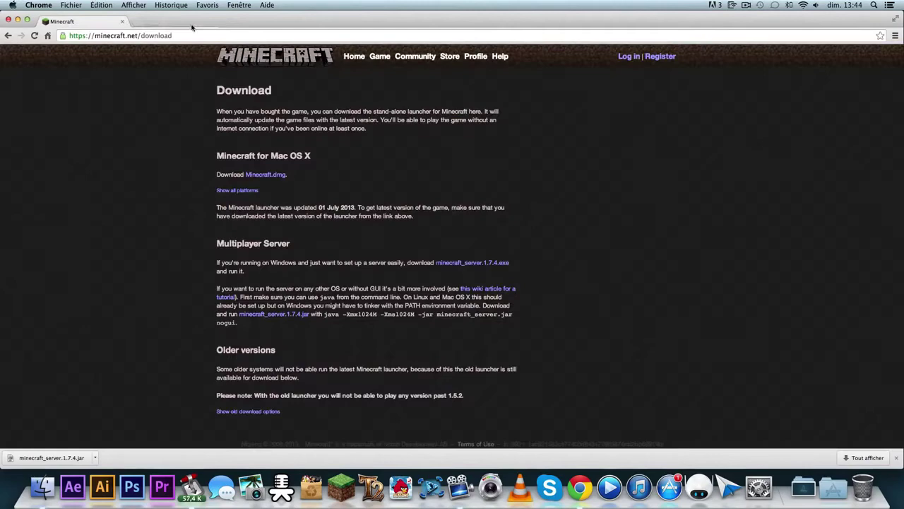
left_click(121, 21)
Close the browser and highlight the Wi-Fi IP address 192.168.1.21 in System Preferences' Réseau pane.
left_click(580, 156)
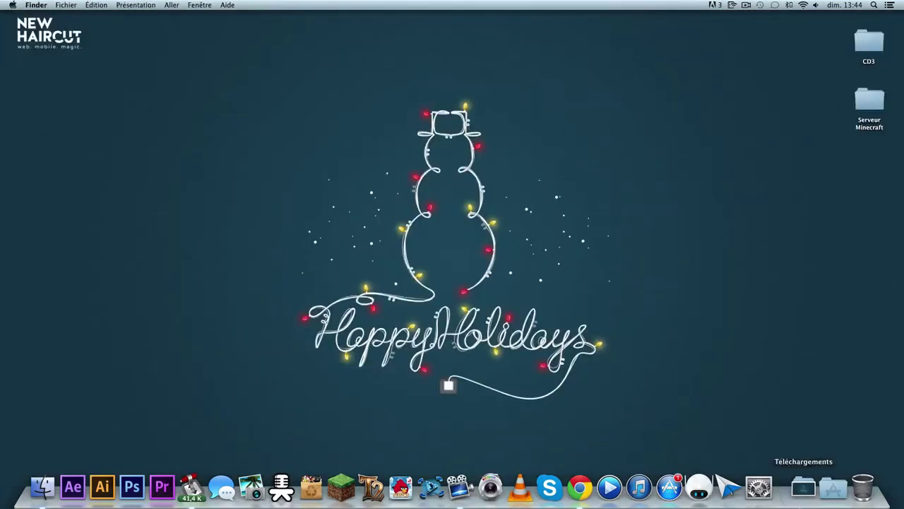
left_click(761, 488)
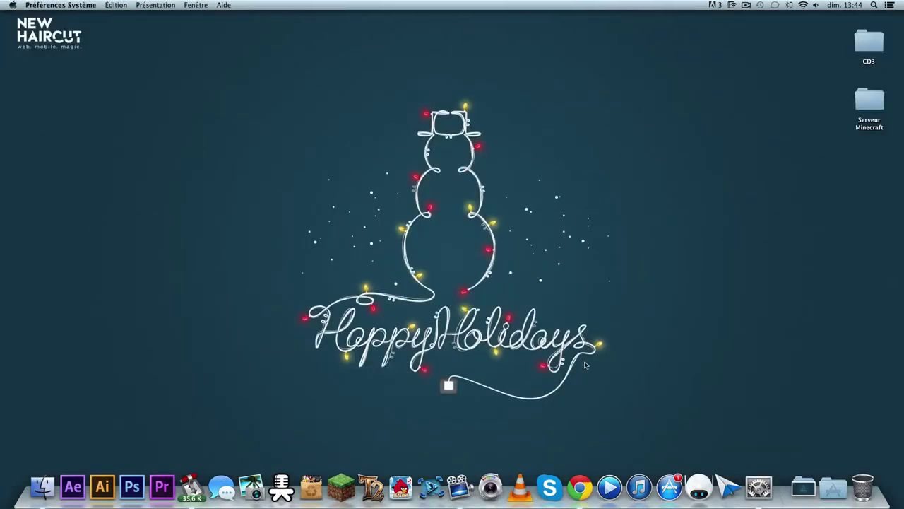
left_click(353, 251)
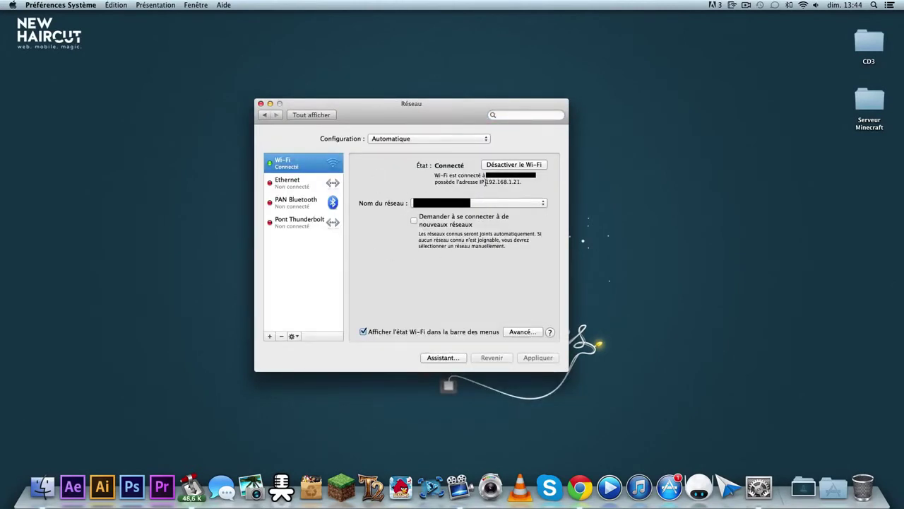
left_click_drag(485, 182, 522, 181)
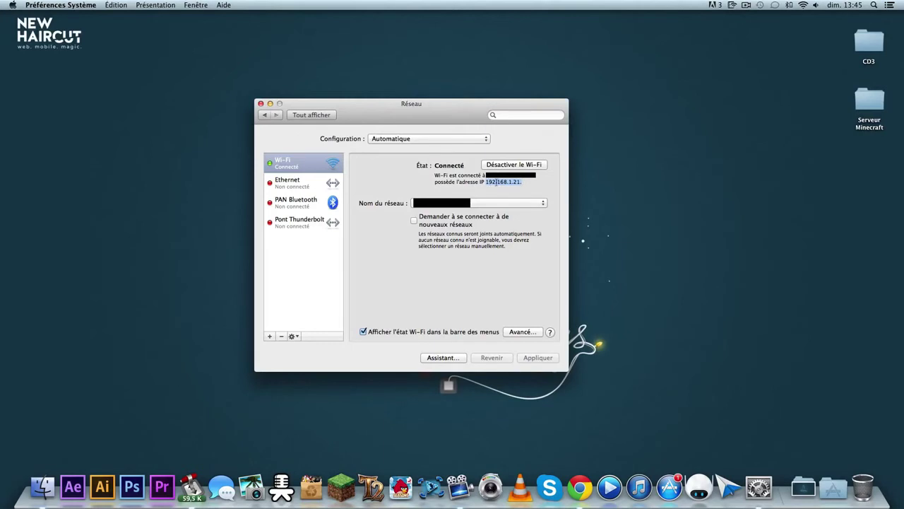
left_click(496, 182)
left_click_drag(486, 182, 527, 182)
Close the Réseau network settings window to return to the Finder desktop.
left_click(260, 103)
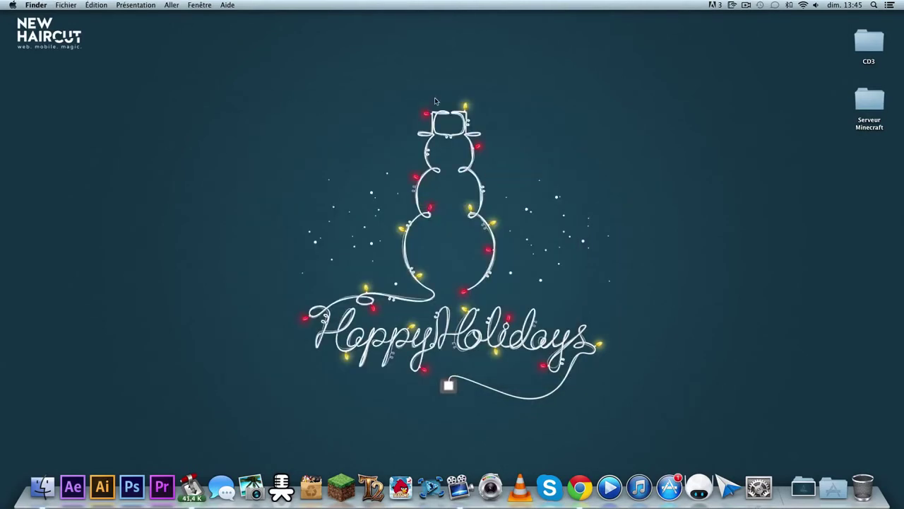